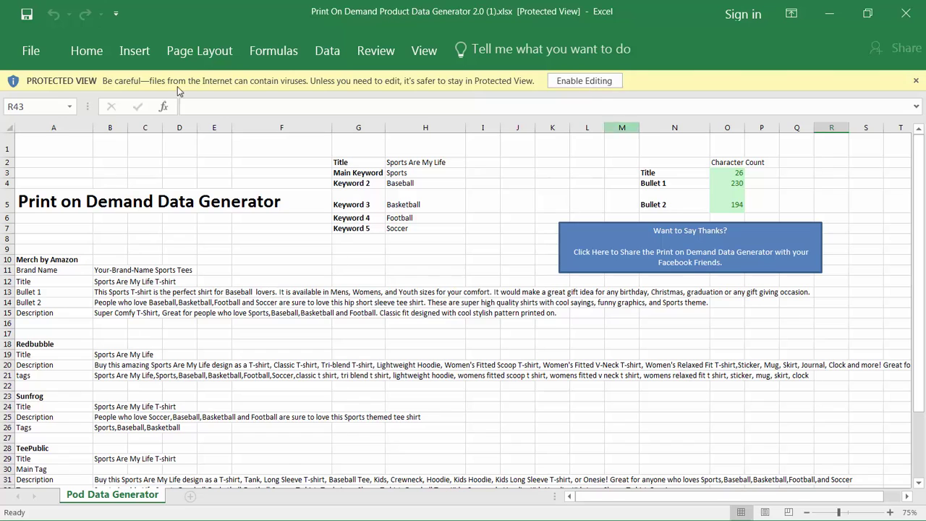
- Enable editing in the protected Print on Demand Data Generator workbook
click(503, 191)
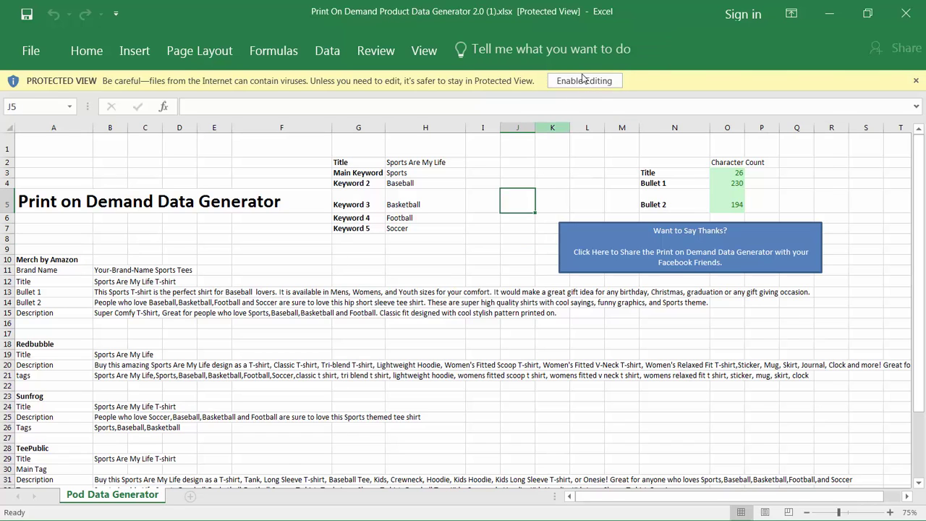
click(584, 80)
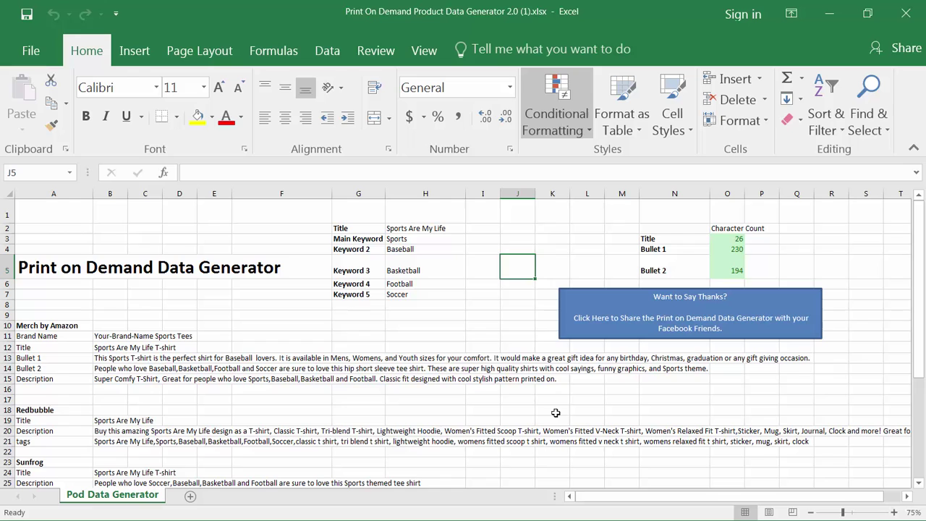
click(410, 328)
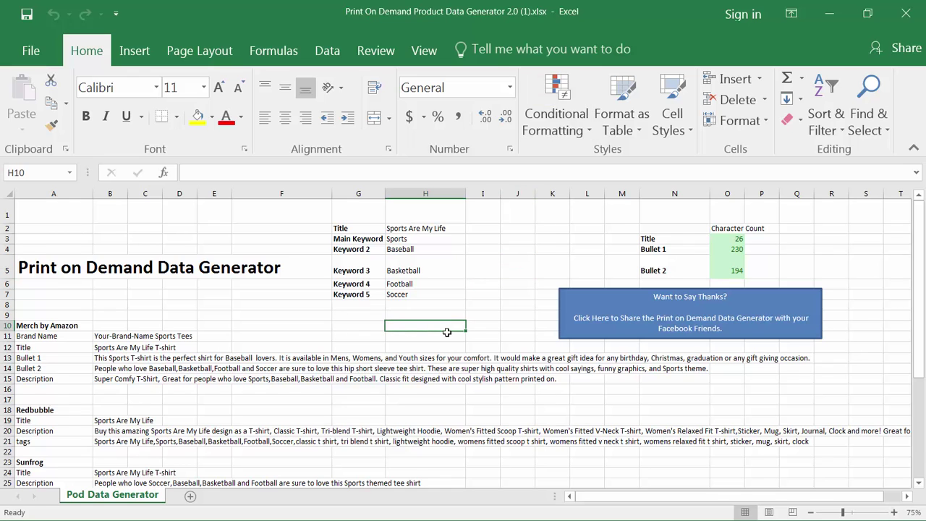
scroll(447, 332, down, 1)
scroll(448, 332, up, 1)
- Select B13 to view the Bullet 1 formula joining fixed text with keyword cells
click(214, 346)
scroll(101, 384, down, 3)
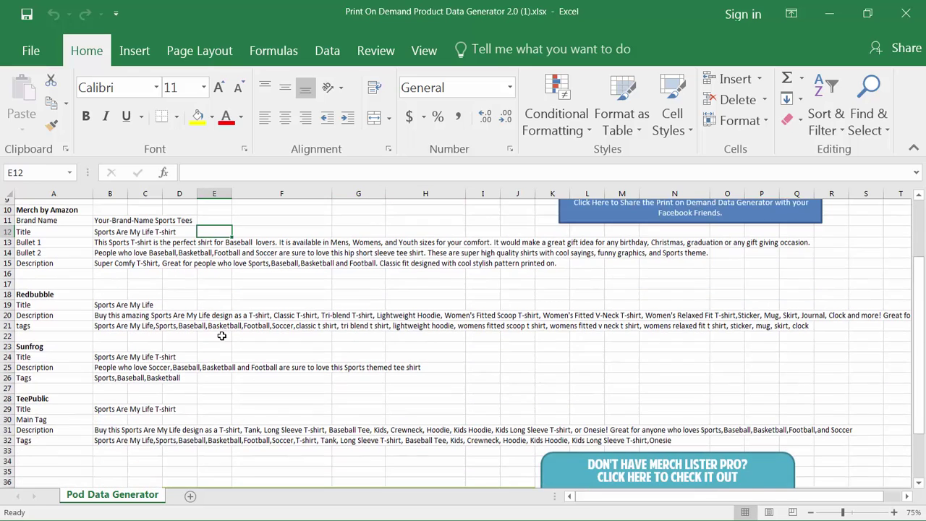
scroll(271, 401, up, 3)
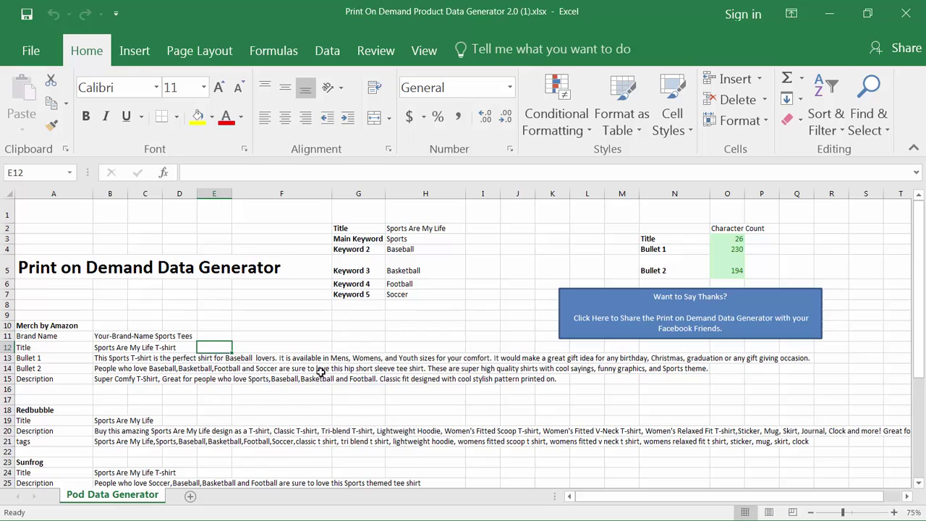
click(102, 358)
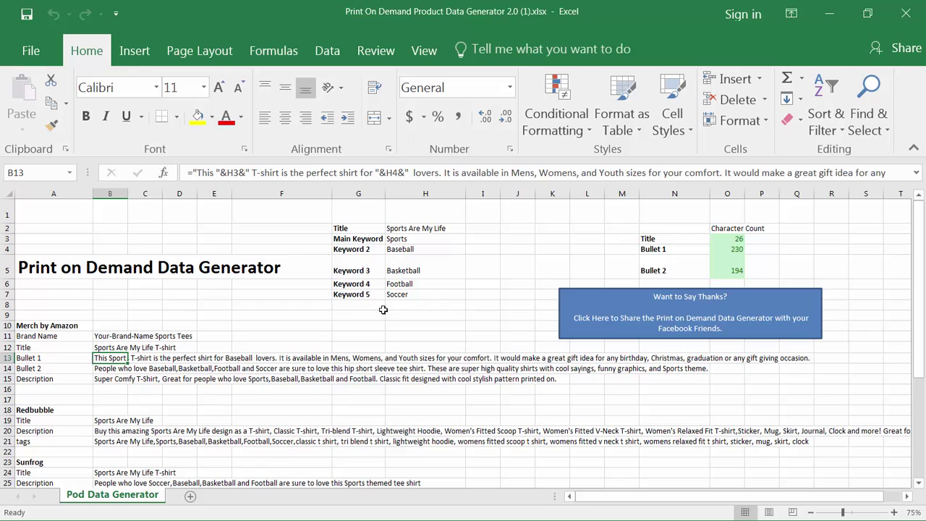
- Replace the title in H2 with 'I Really Love Plants'
click(413, 228)
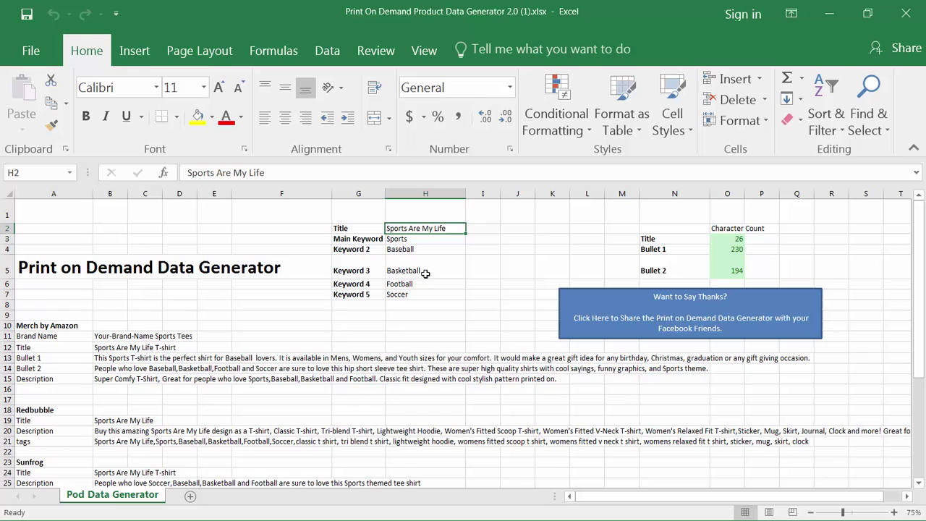
text(I Rea)
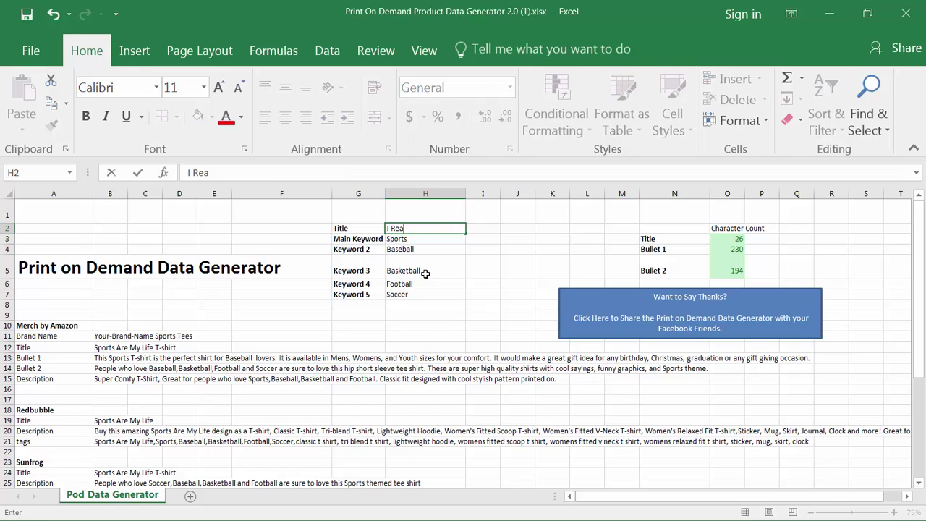
text(lly Love Plants)
key(Return)
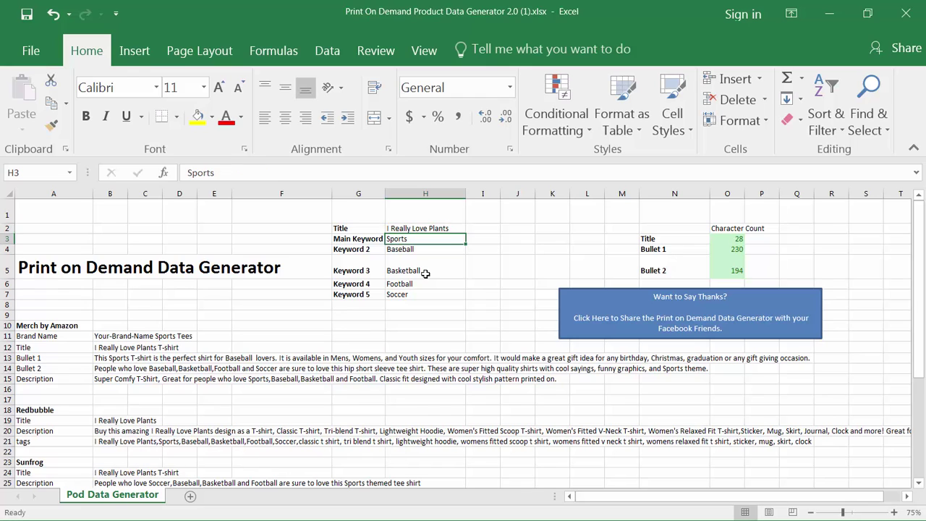
- Enter the keywords Flowers, Trees, Ferns, Grass and Vegetables in H3:H7
text(Flowe)
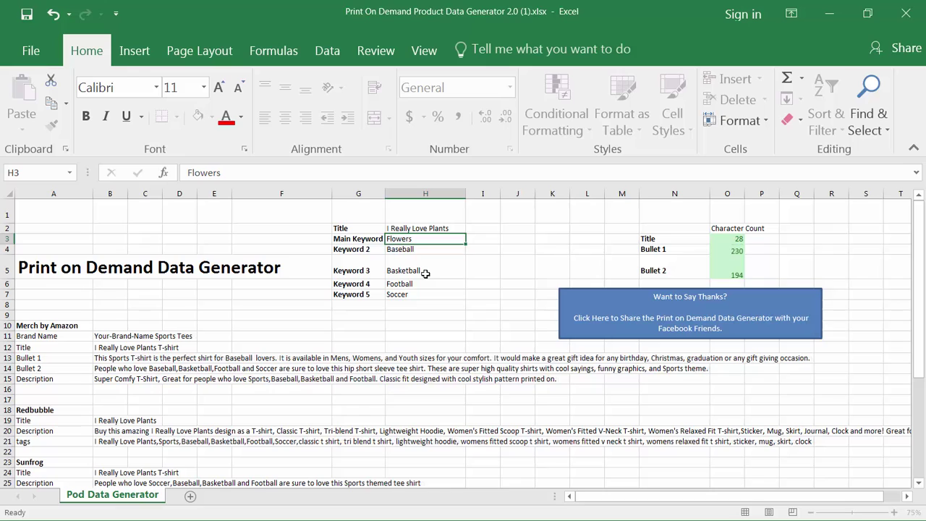
key(Return)
text(Trees)
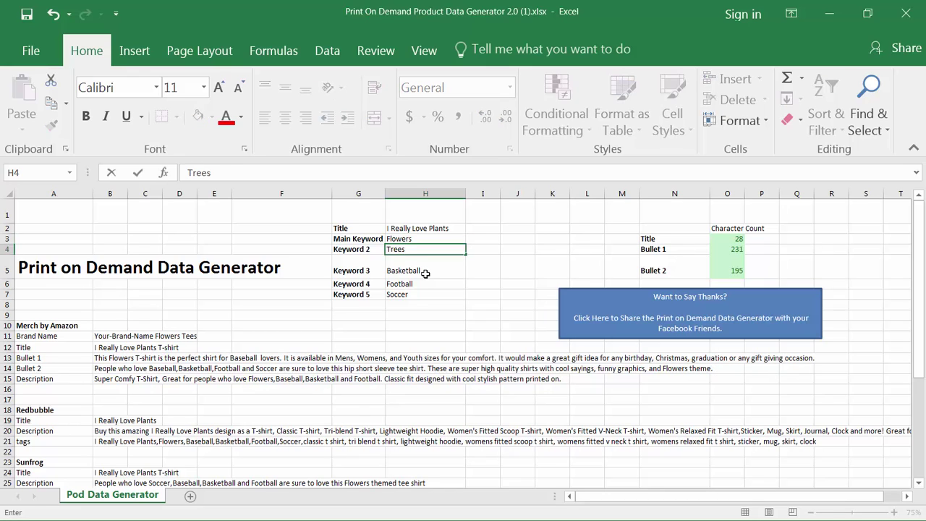
key(Return)
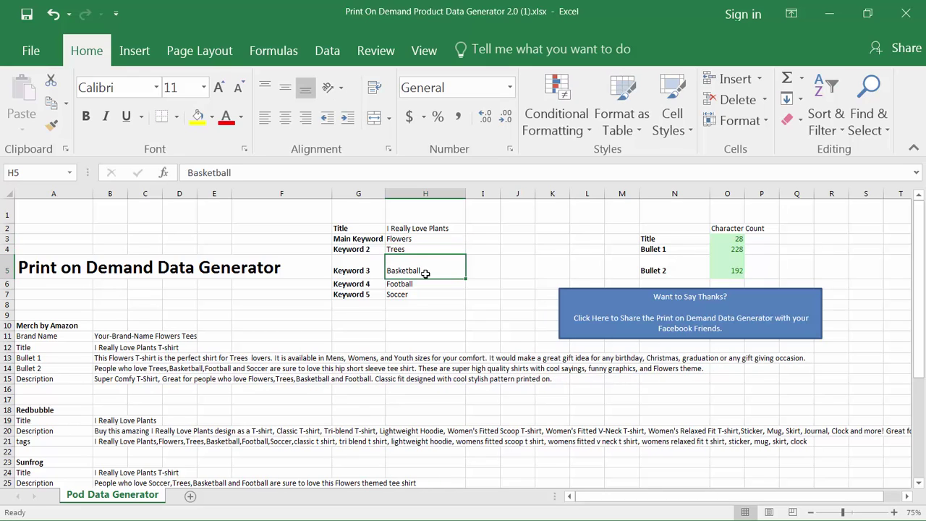
text(Frens)
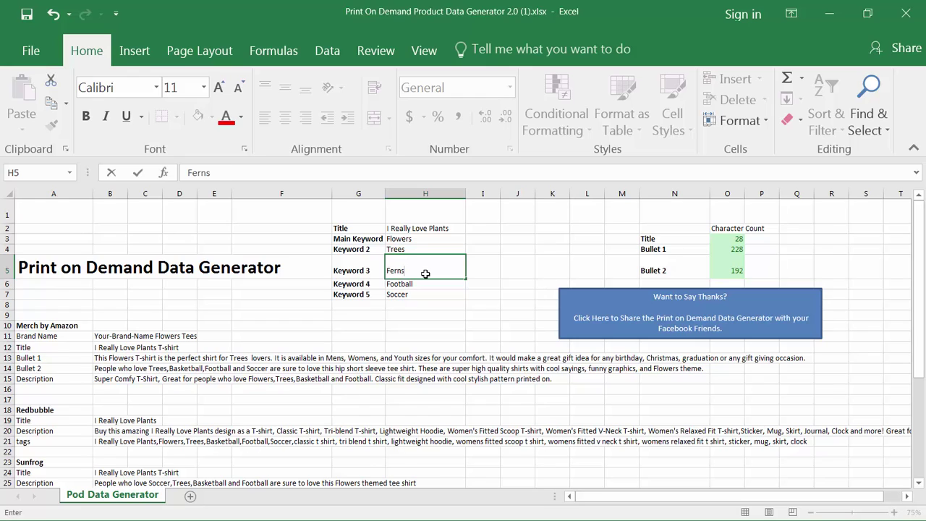
key(Return)
text(G)
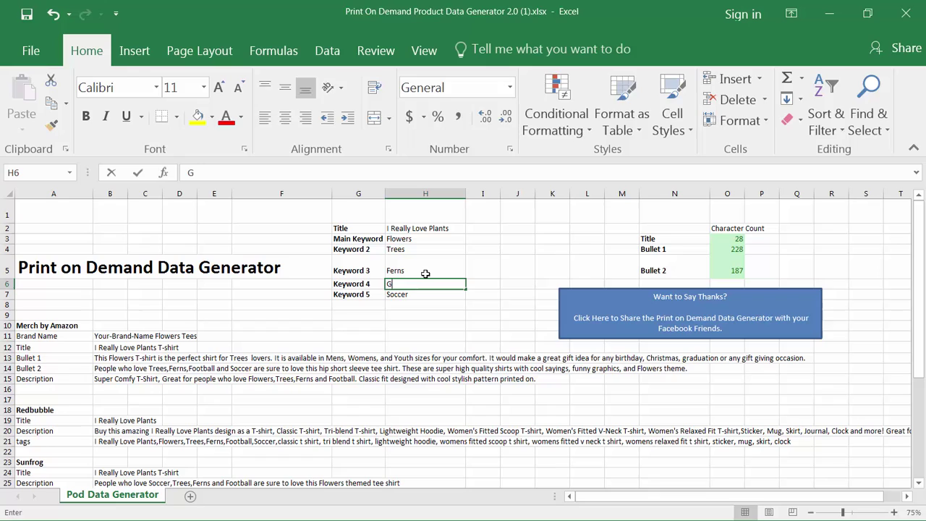
text(rass)
key(Return)
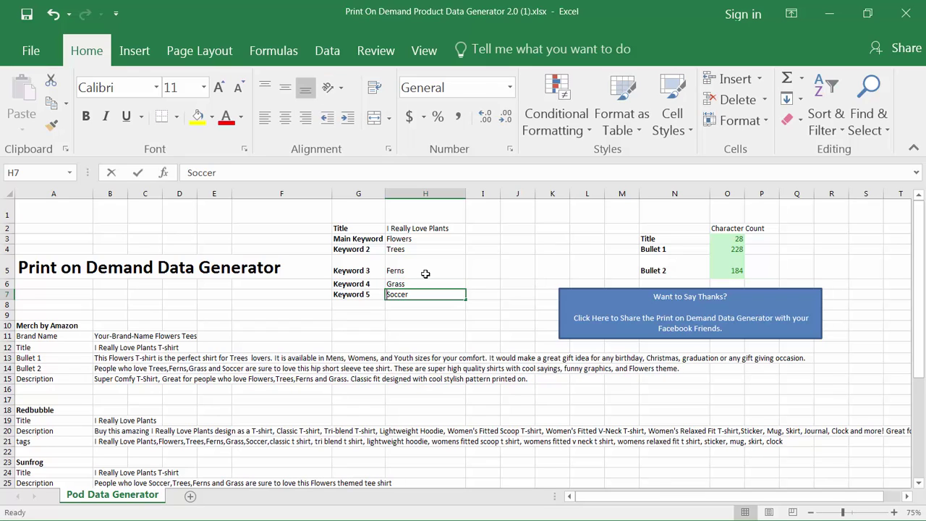
text(Vegeta)
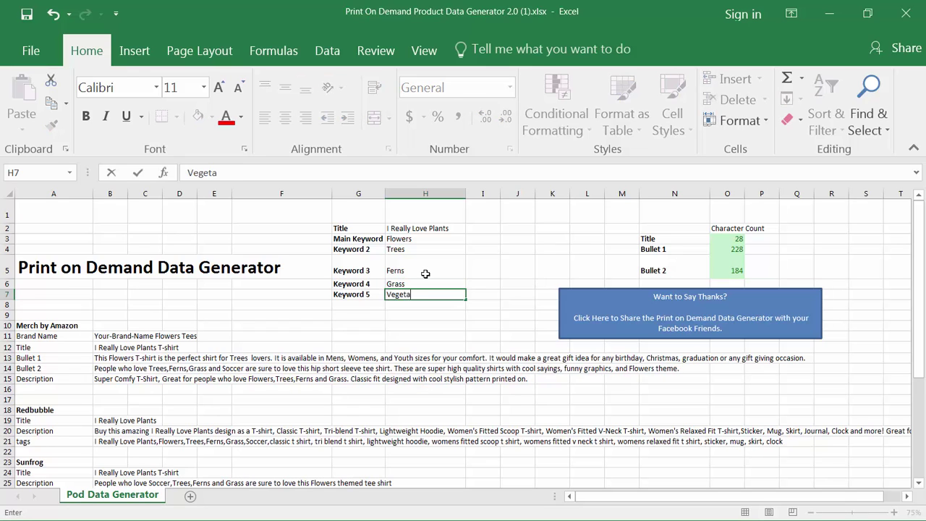
text(bles)
click(432, 339)
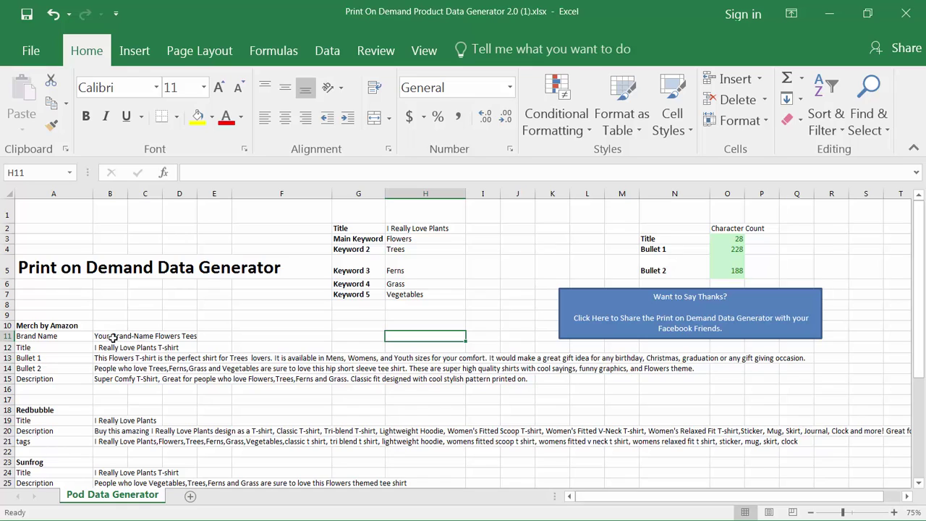
- Change the B11 Brand Name formula to ="Susie's Cool "&H3&" Tees"
click(126, 337)
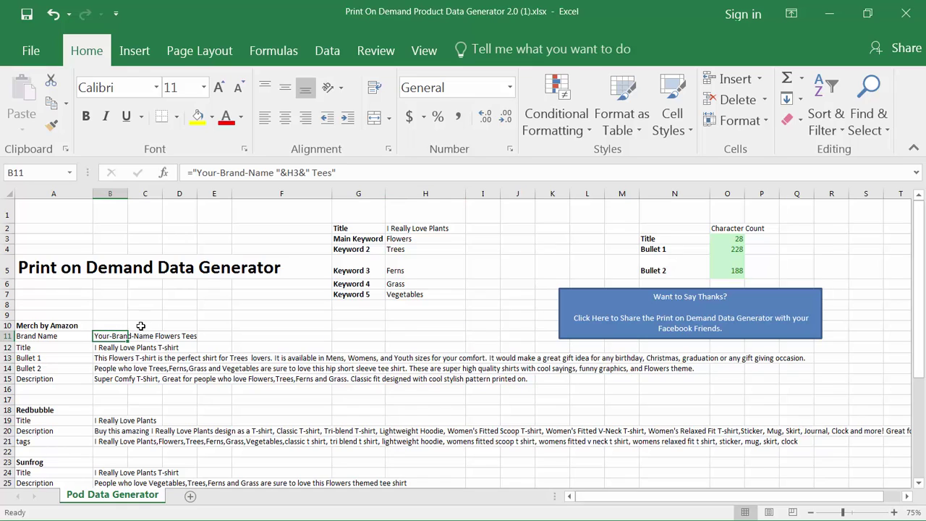
click(275, 172)
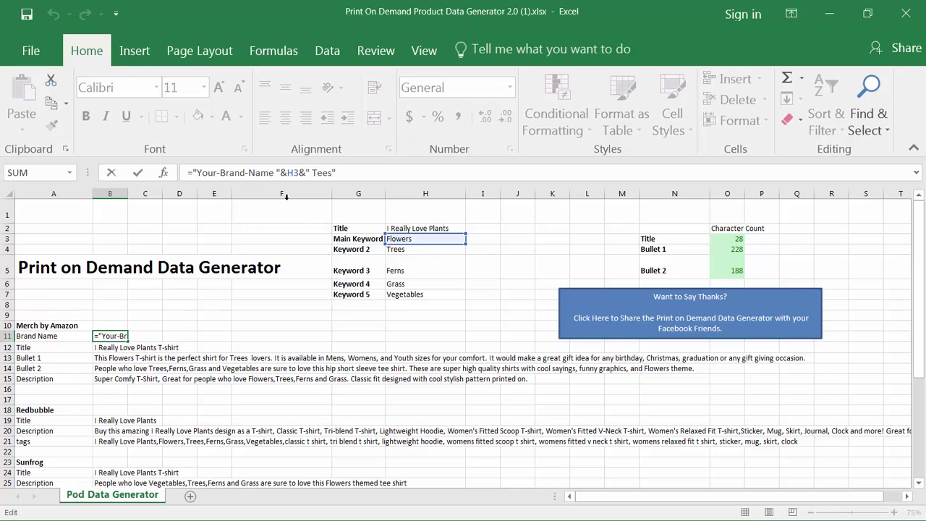
key(BackSpace)
key(BackSpace)
key(BackSpace)
key(BackSpace)
key(BackSpace)
key(BackSpace)
key(BackSpace)
key(BackSpace)
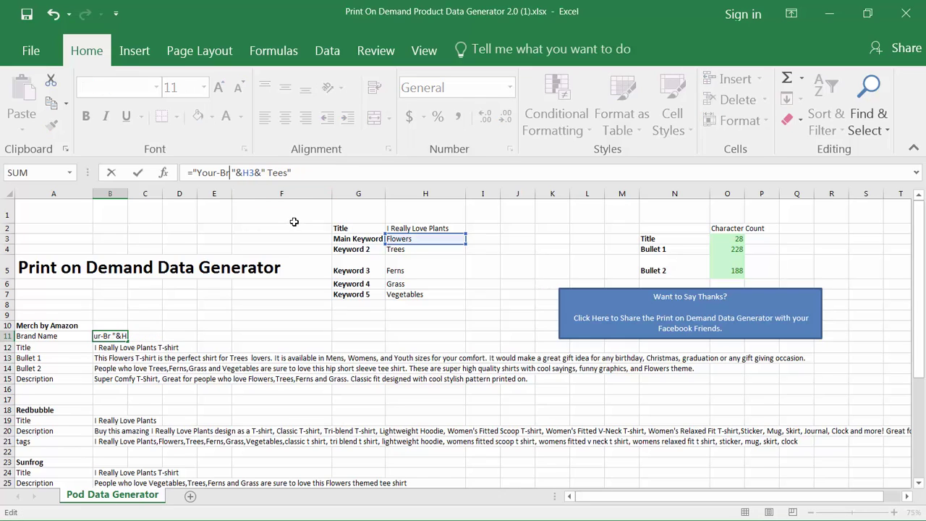
key(BackSpace)
key(BackSpace)
key(BackSpace)
key(BackSpace)
key(BackSpace)
key(BackSpace)
key(BackSpace)
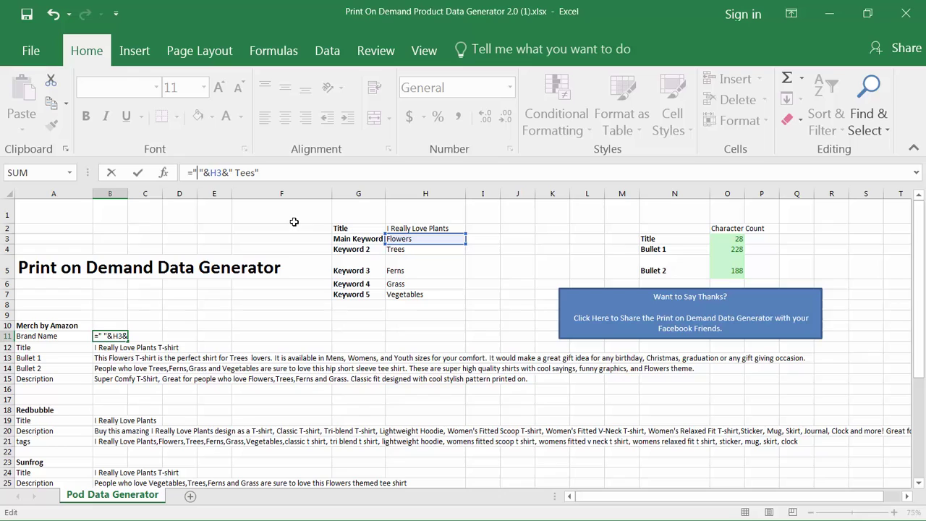
text(Sus)
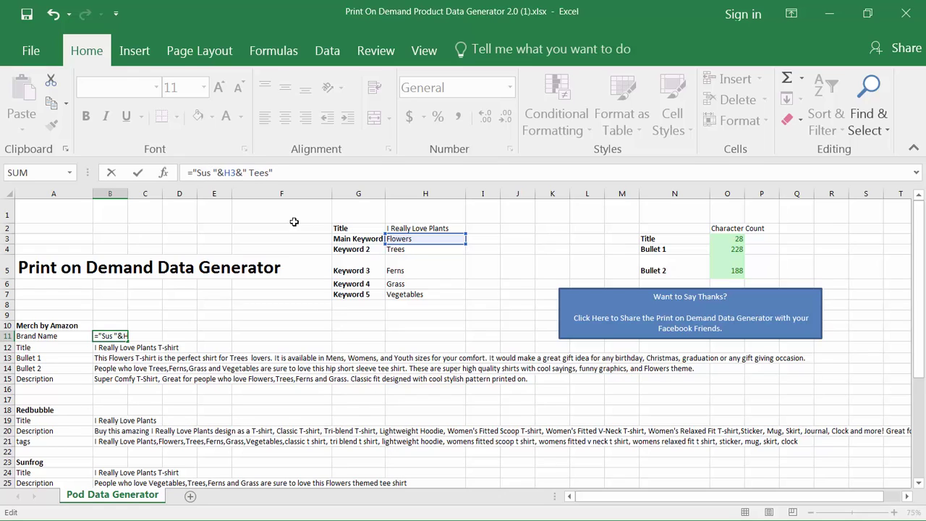
text(ie's )
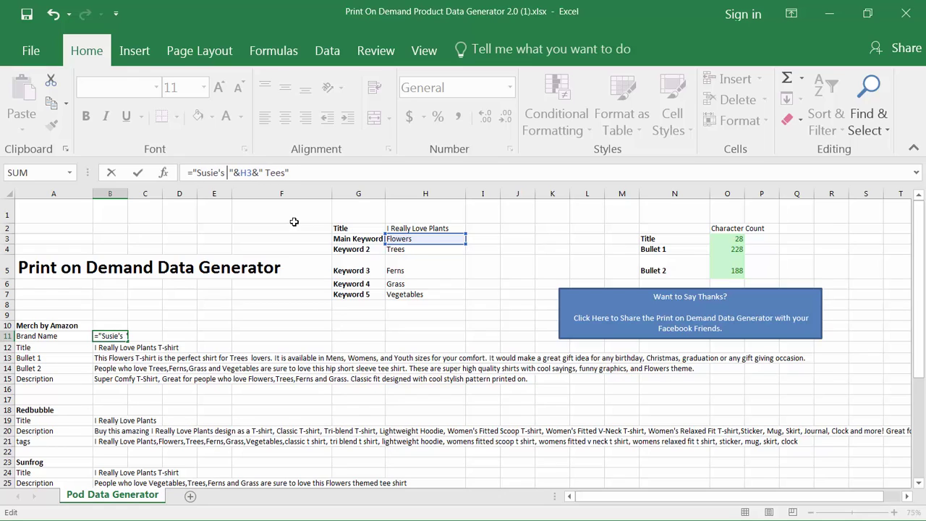
text(Cool)
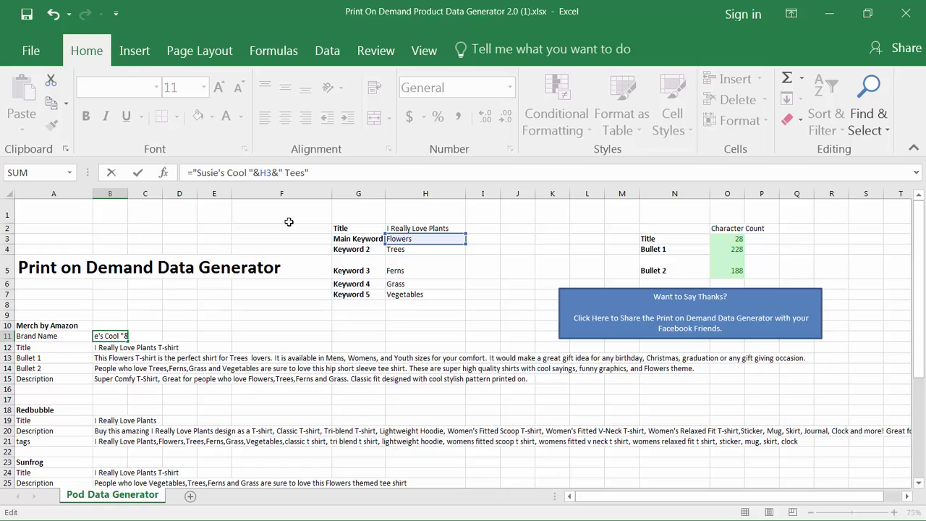
click(209, 227)
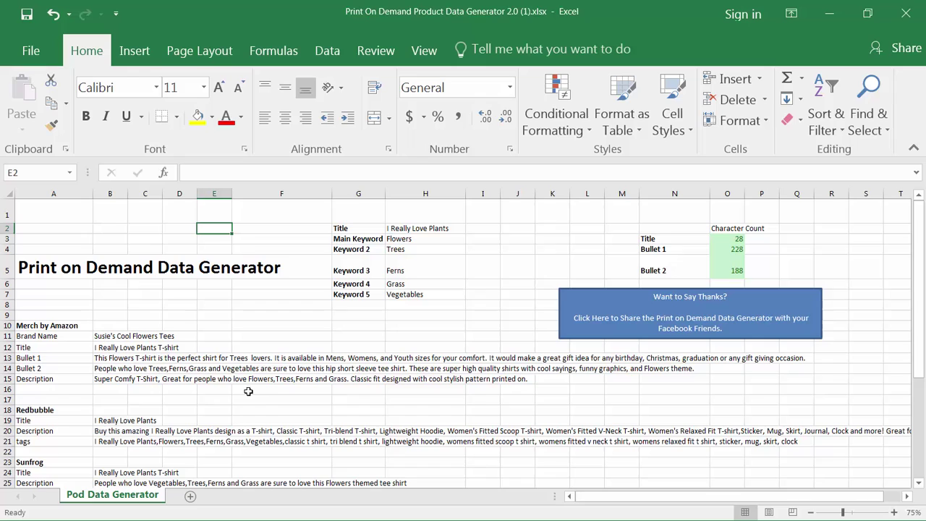
- Delete the 'available in Mens, Womens, and Youth sizes' sentence from Bullet 1 in B13
click(113, 359)
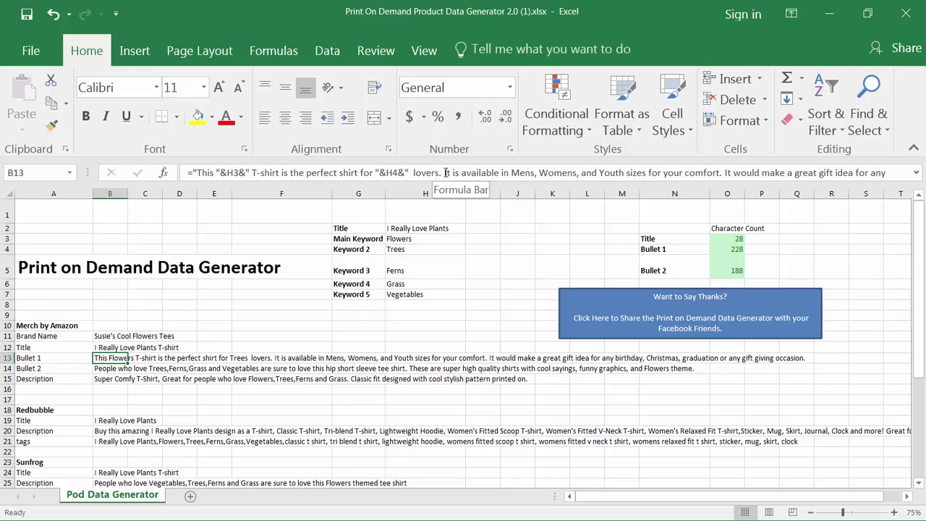
drag(443, 173, 721, 172)
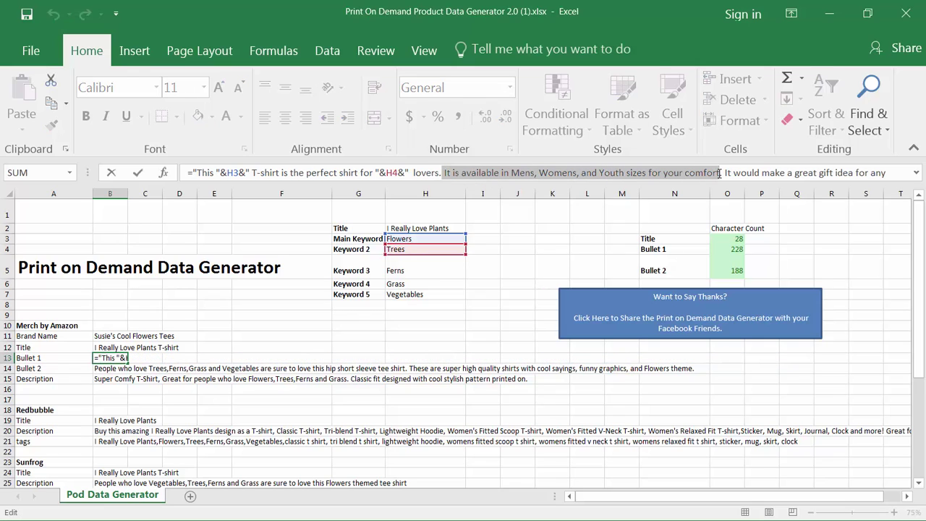
key(Delete)
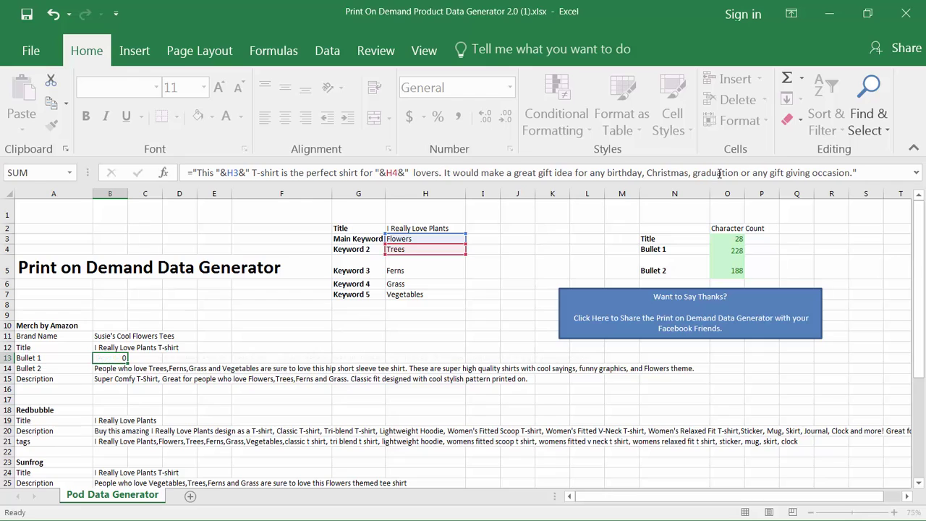
key(Return)
click(292, 385)
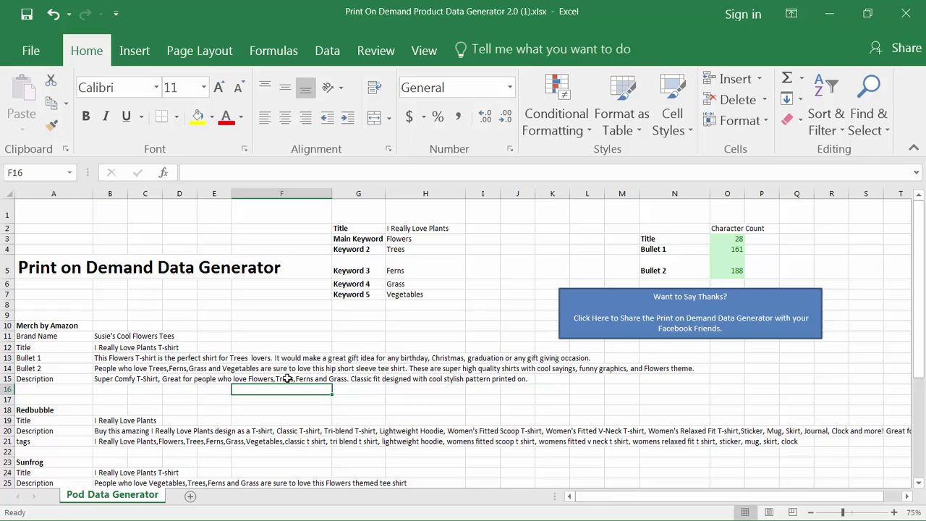
click(234, 336)
scroll(234, 337, down, 2)
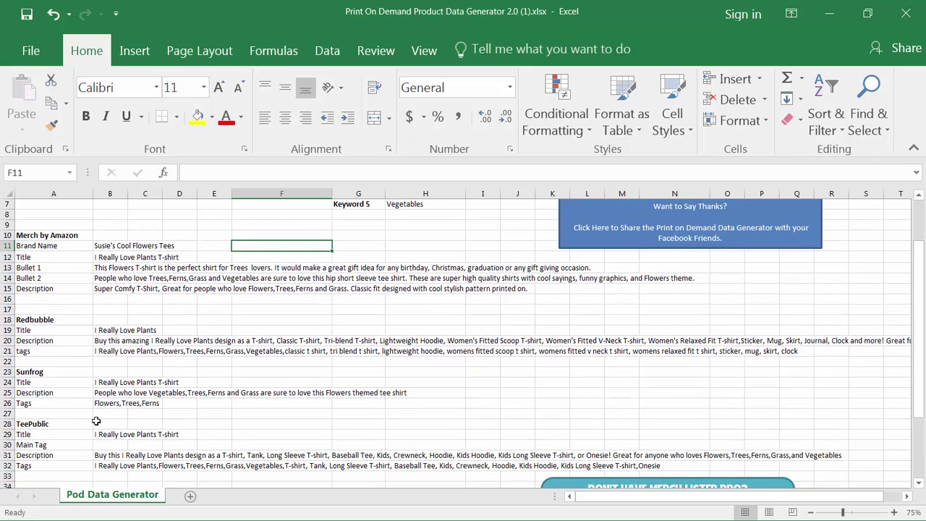
scroll(97, 421, down, 1)
scroll(102, 412, down, 2)
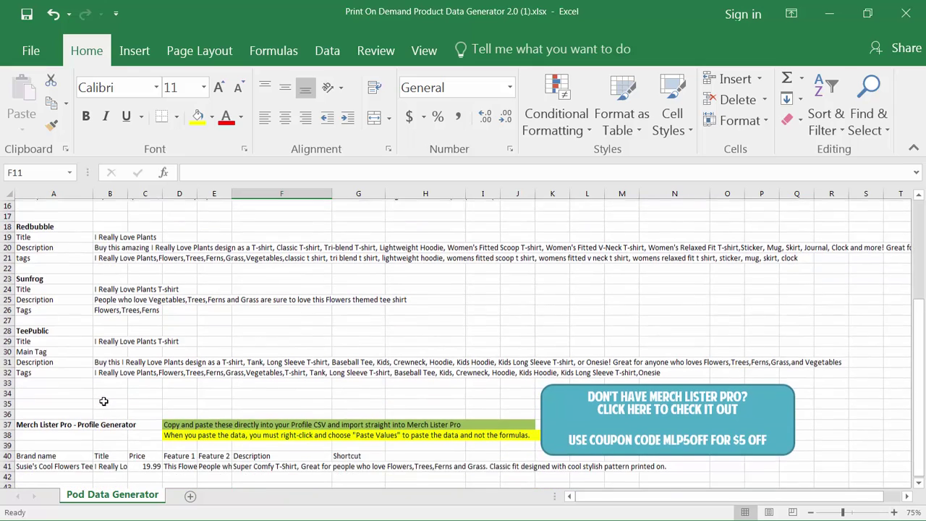
scroll(103, 401, down, 1)
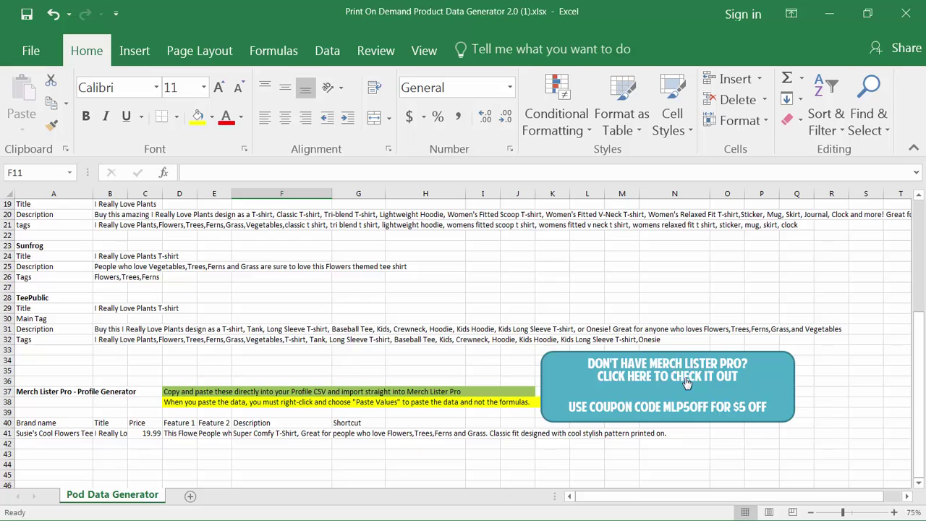
scroll(362, 392, up, 2)
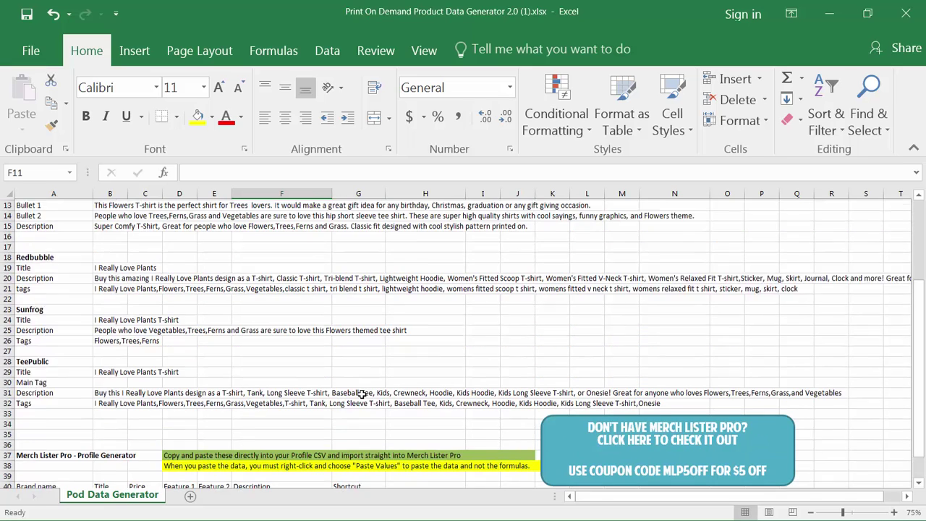
scroll(362, 395, up, 1)
scroll(449, 402, down, 1)
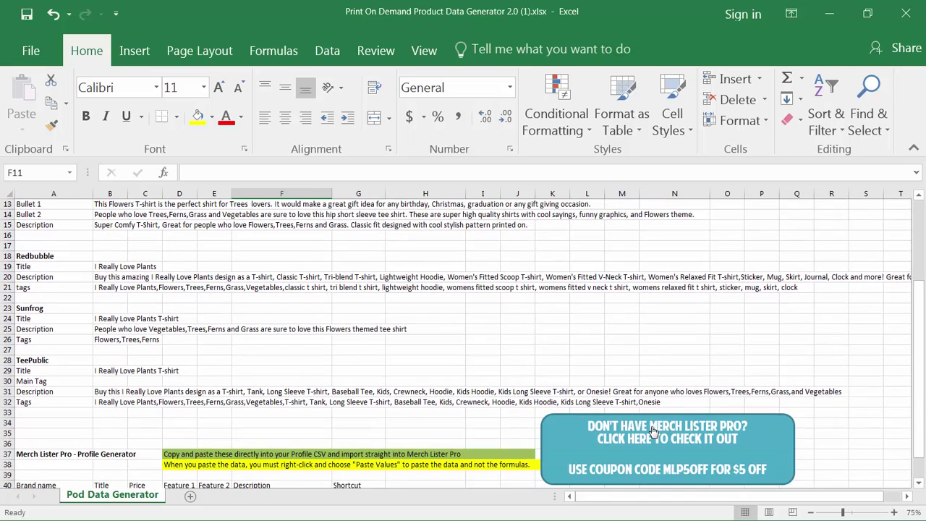
scroll(654, 432, down, 1)
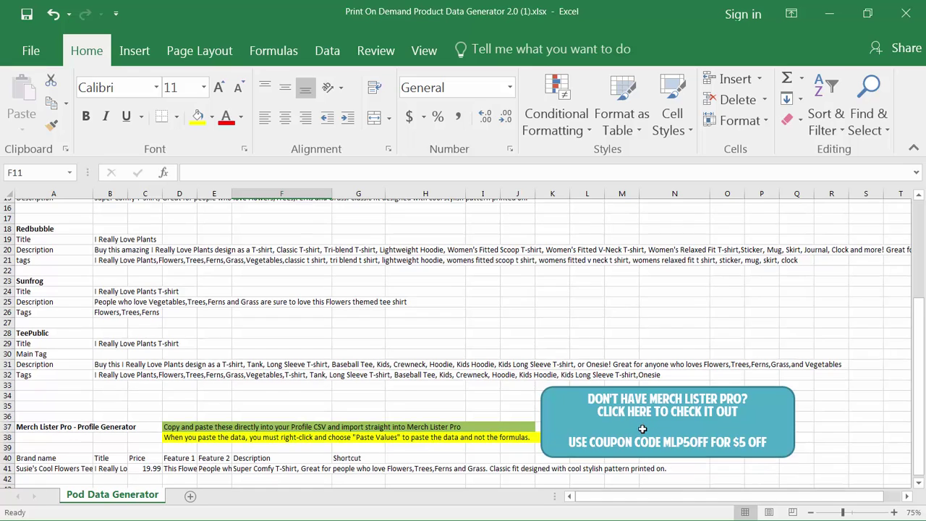
scroll(641, 433, up, 3)
scroll(623, 431, up, 2)
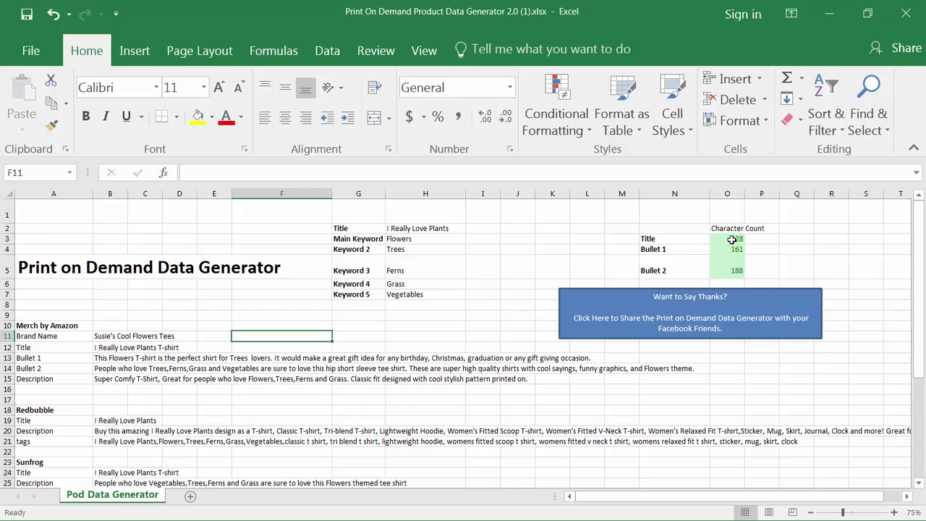
- Repeat 'I Really Love Plants' four times in the H2 title, raising its count to 91
click(412, 228)
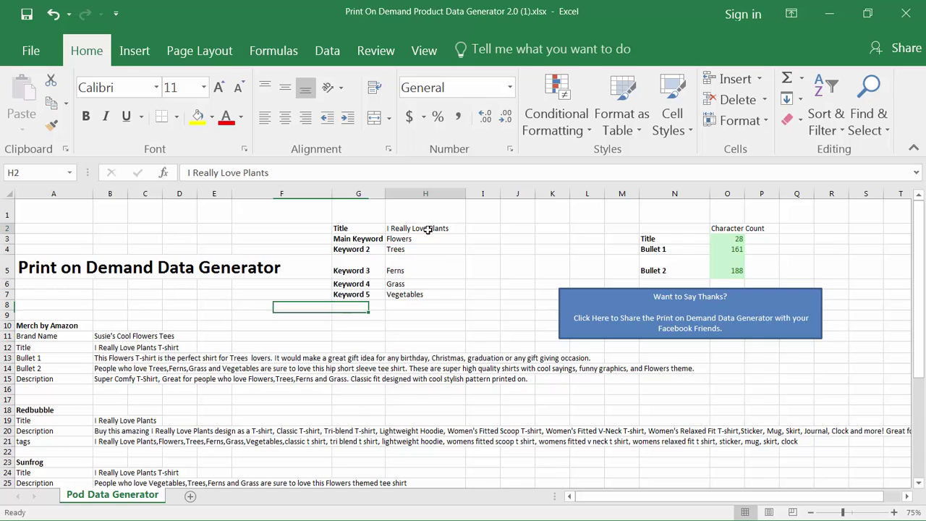
click(299, 172)
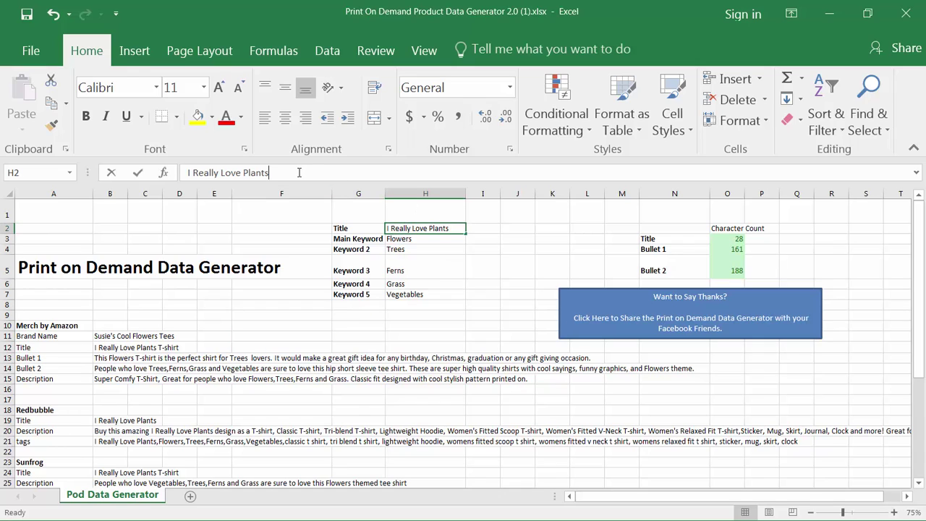
text(a)
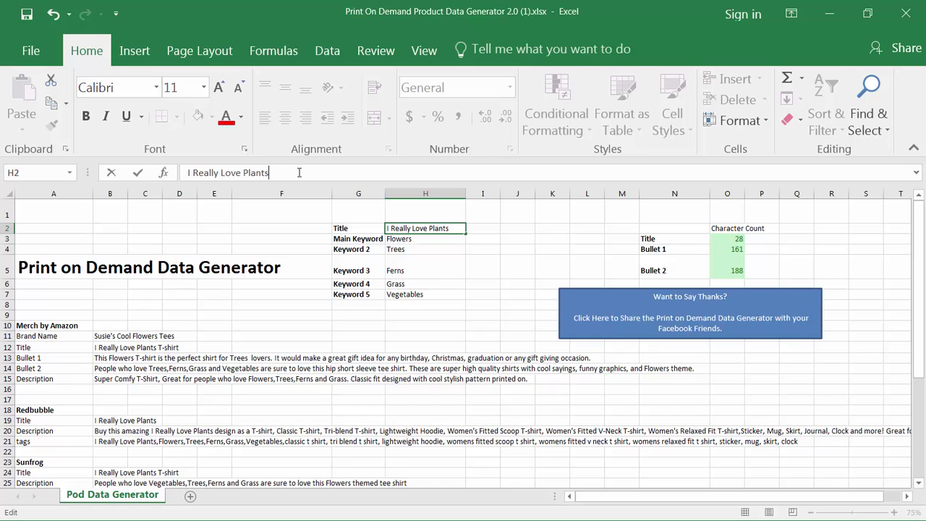
drag(173, 174, 269, 173)
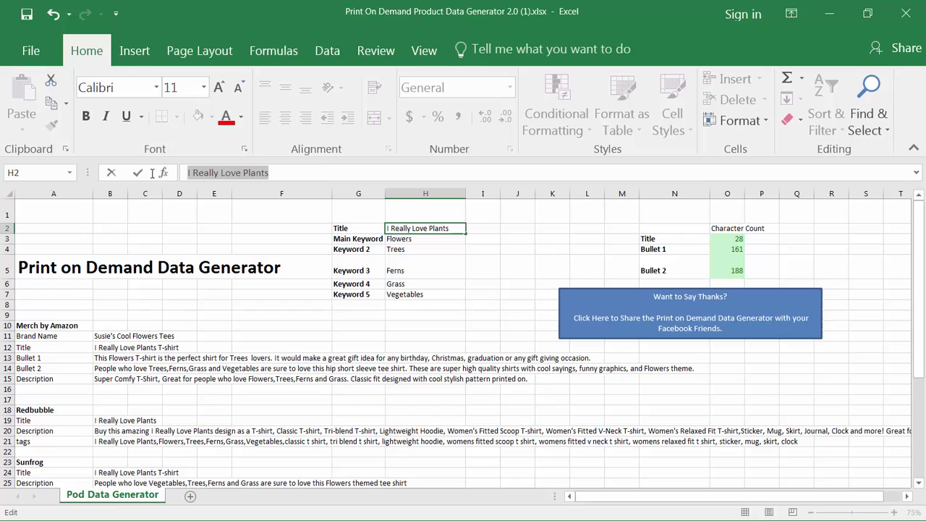
key(ctrl+c)
click(320, 175)
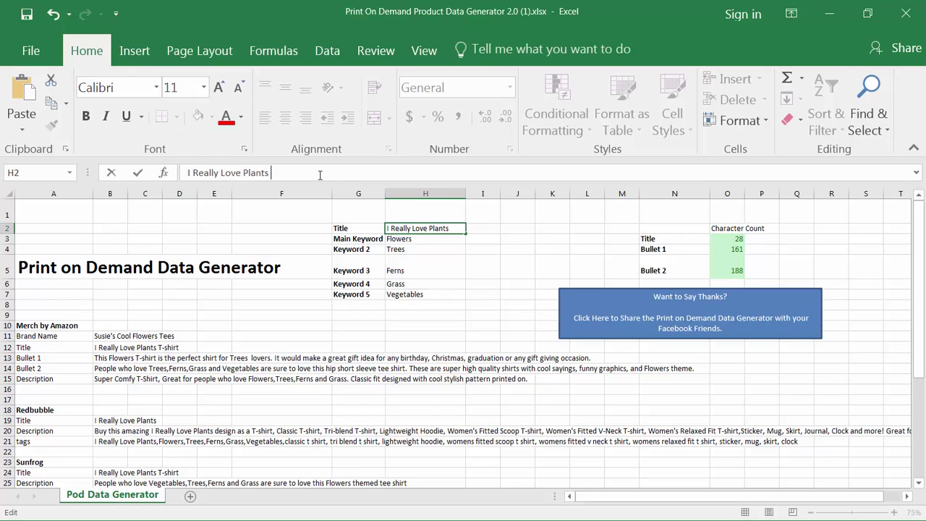
key(ctrl+v)
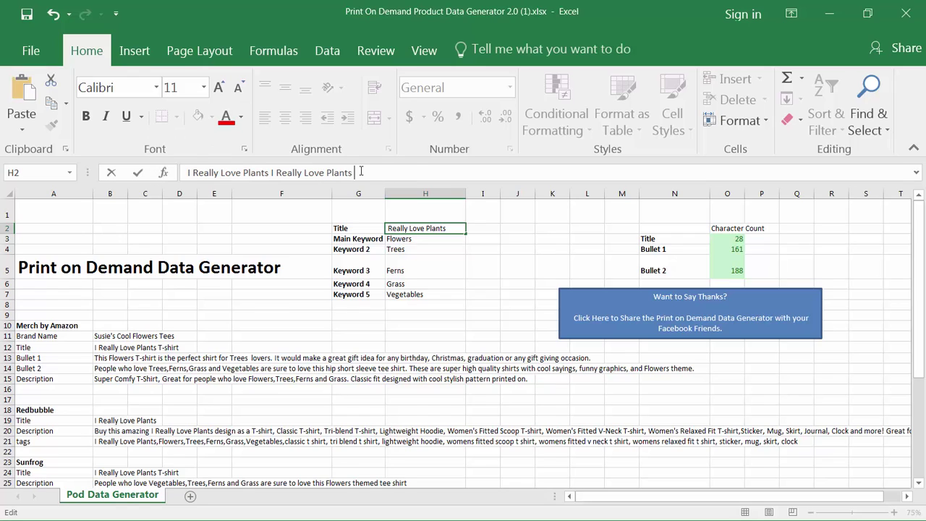
key(ctrl+v)
key(ctrl+v)
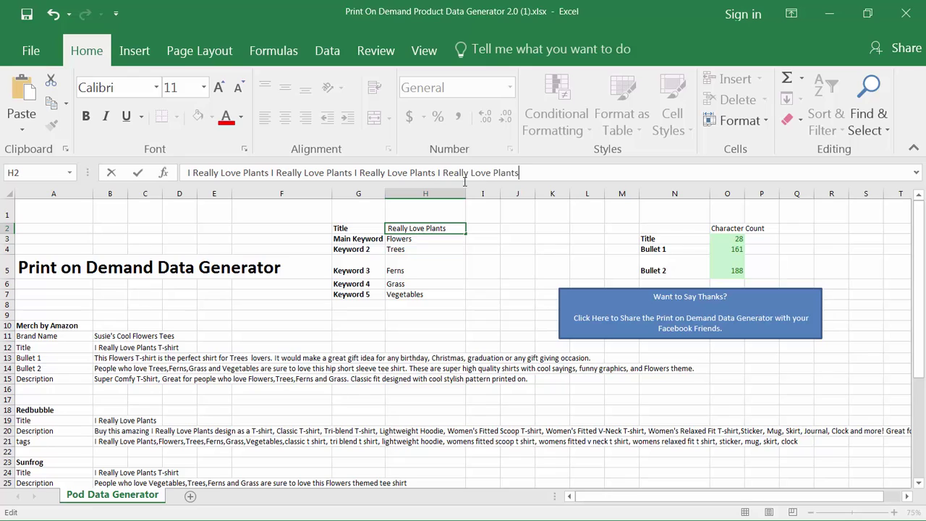
click(531, 247)
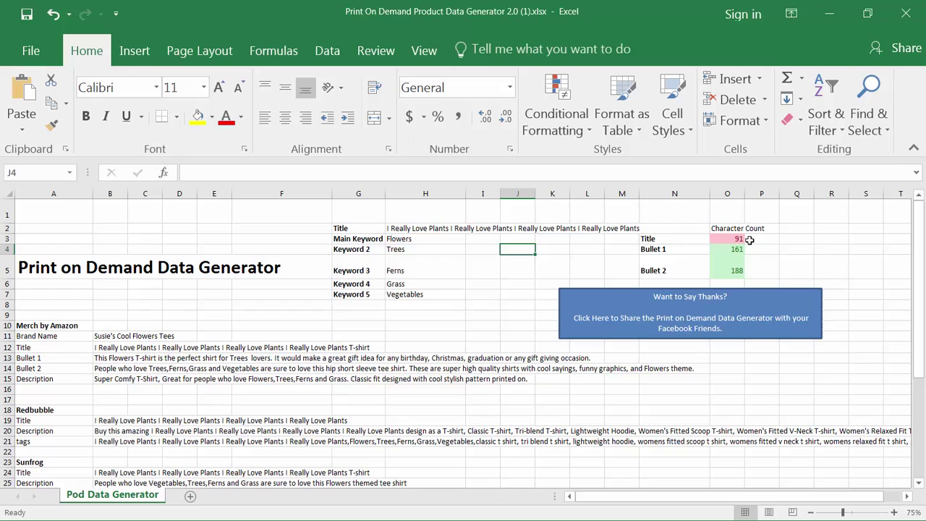
click(432, 224)
click(533, 172)
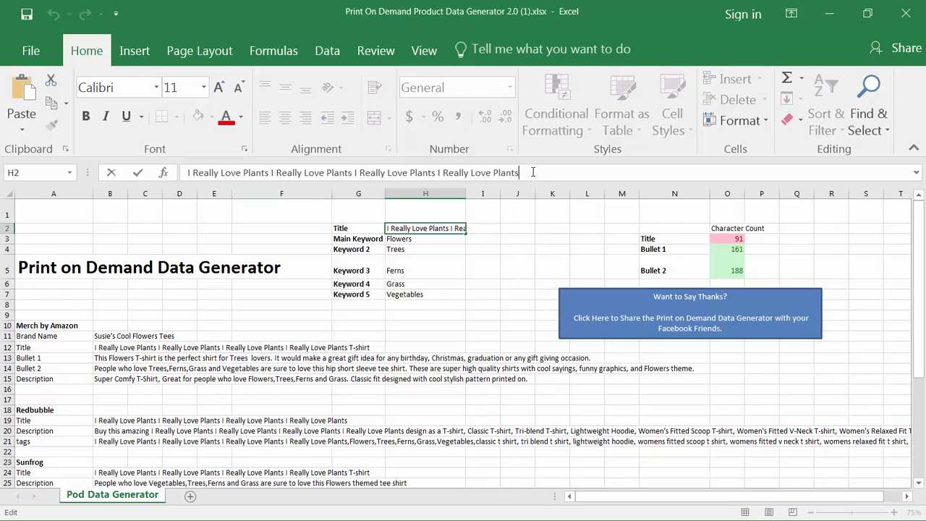